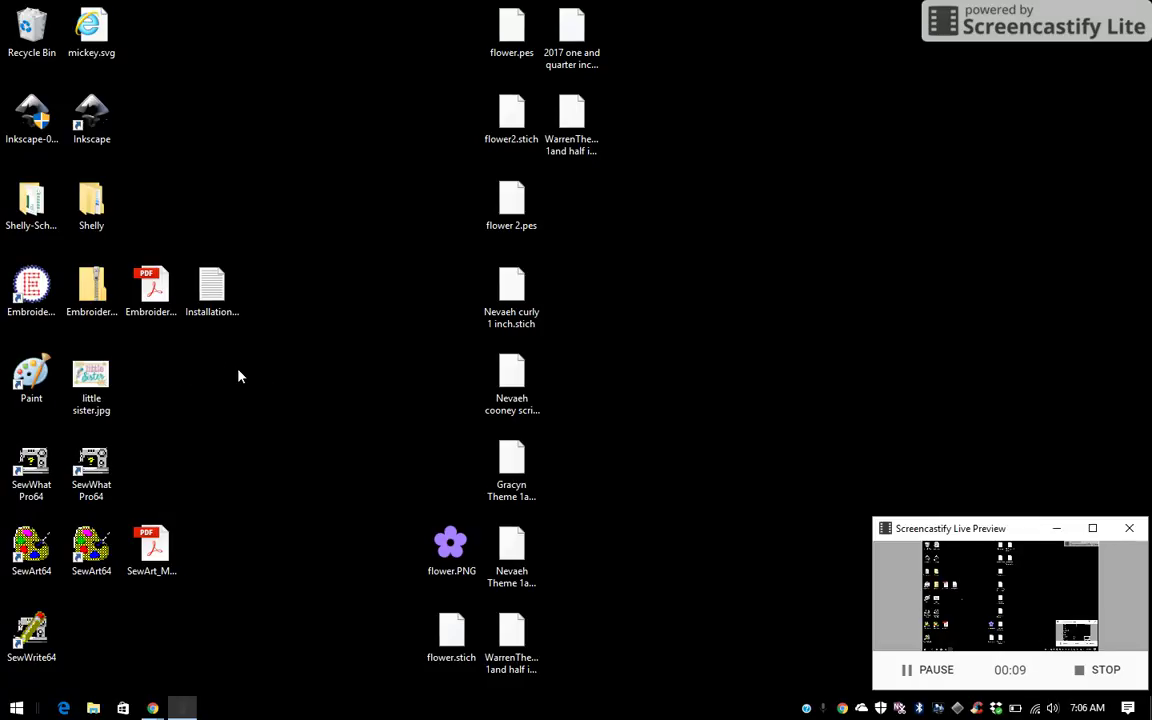
- Launch EmbroideryWare from its desktop shortcut and dismiss the welcome message
click(34, 289)
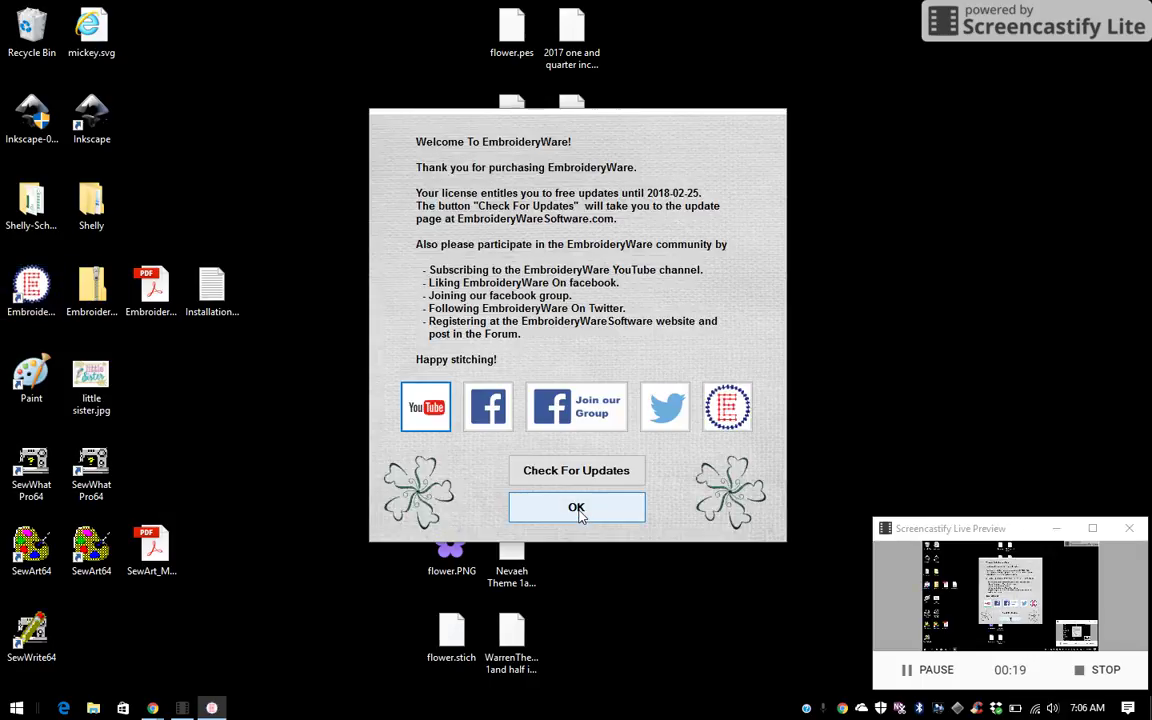
click(577, 508)
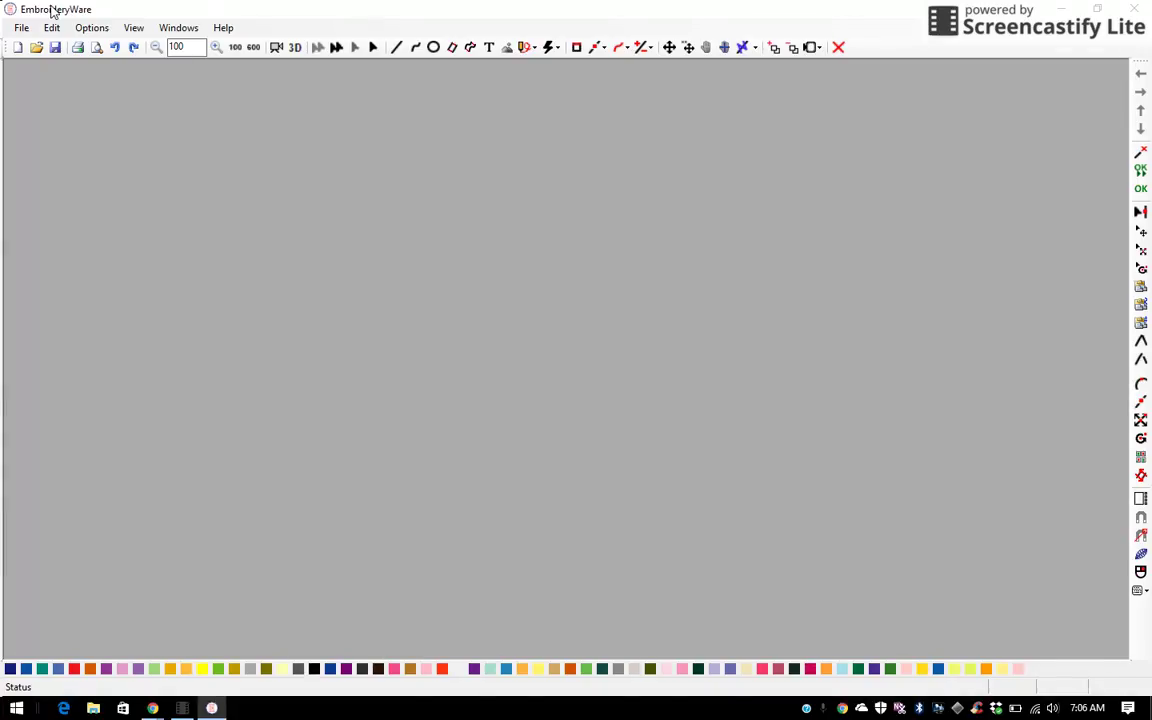
- Start a new blank document with the hoop grid and rulers shown, and open the image import dialog
click(22, 29)
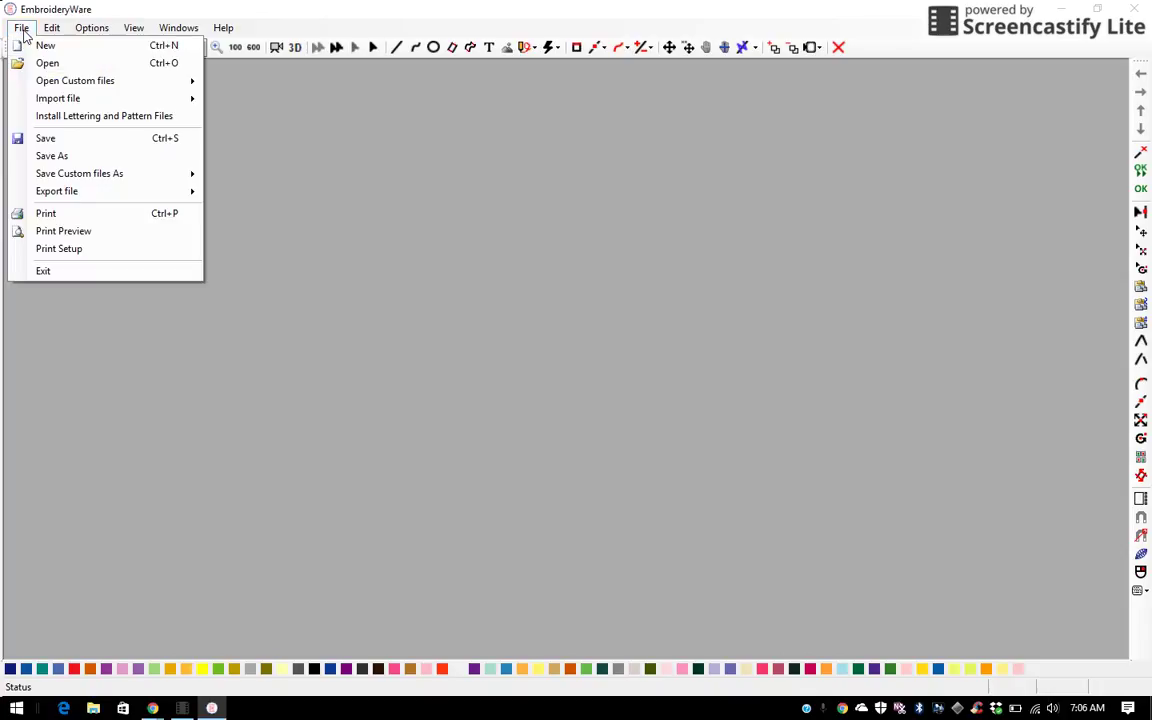
click(46, 46)
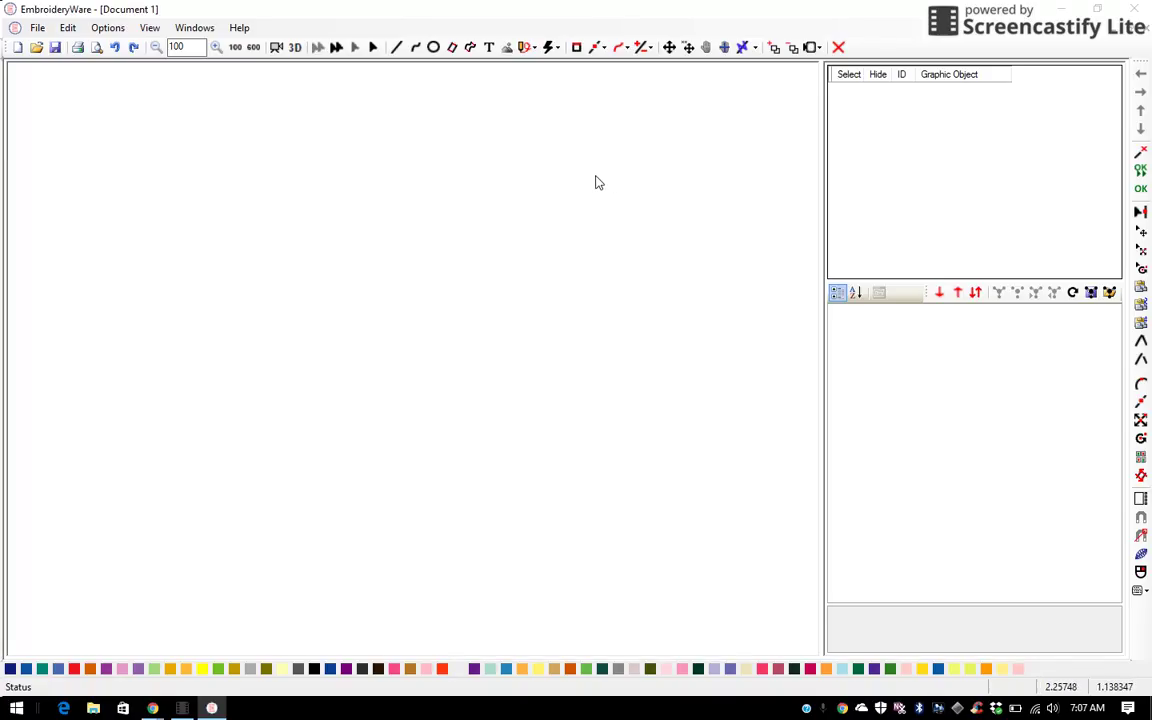
click(507, 48)
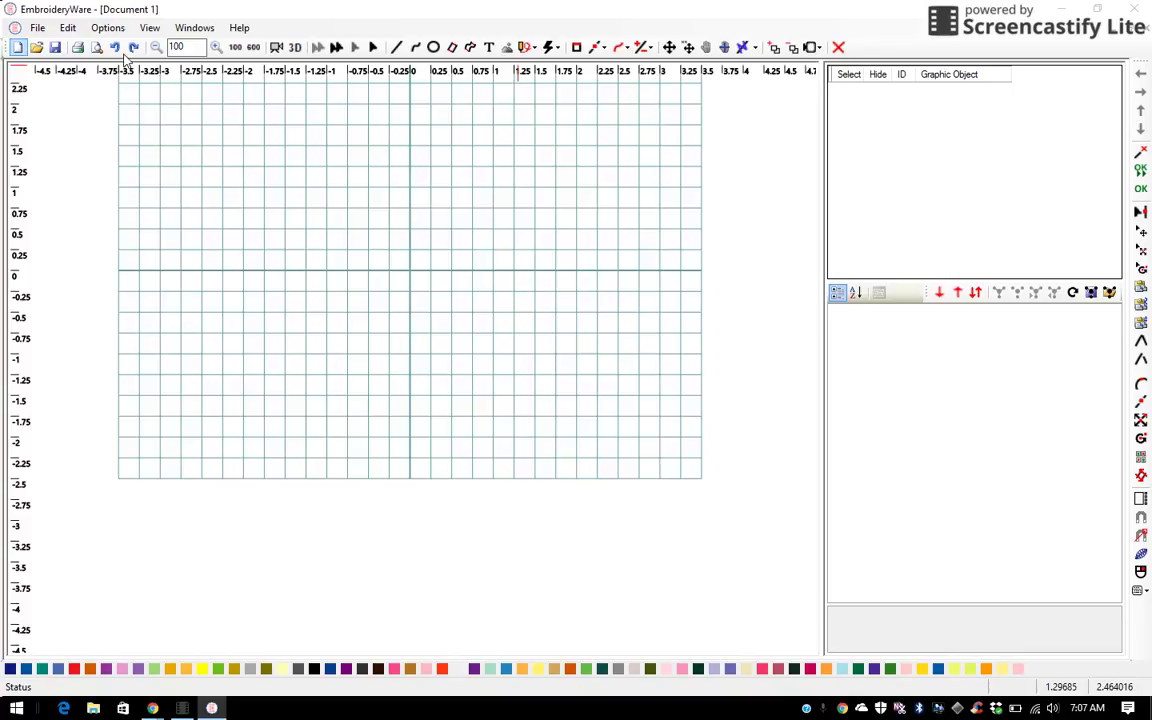
click(355, 47)
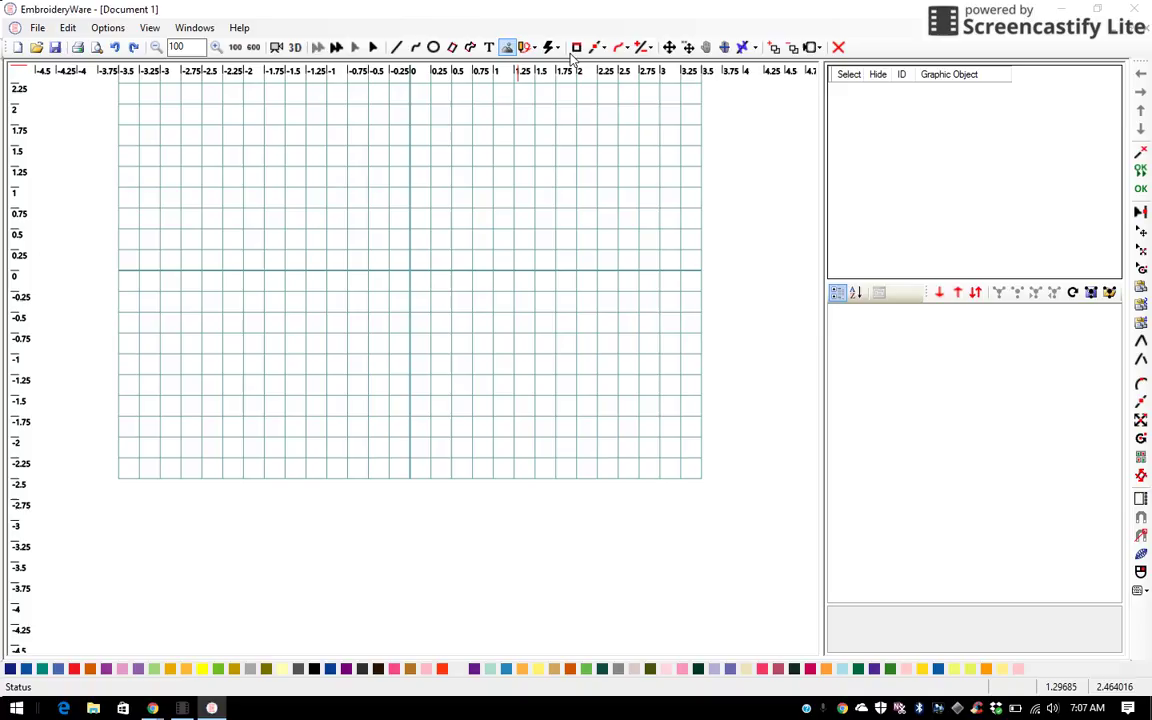
click(508, 48)
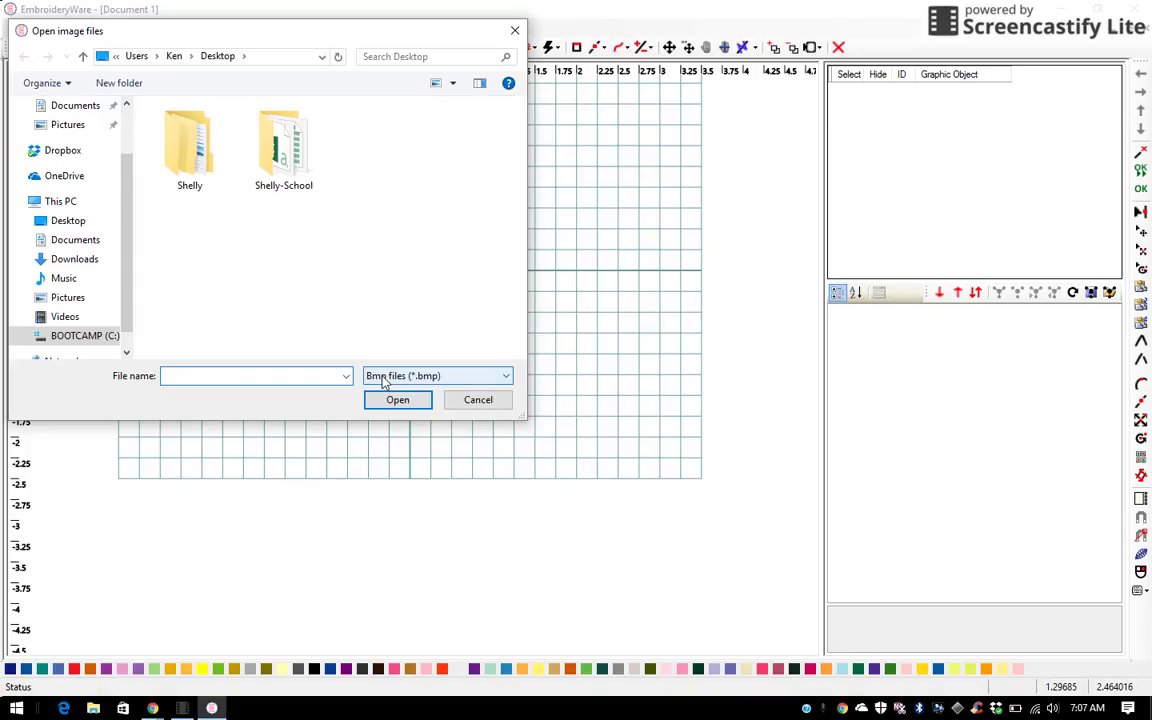
- Filter the file list to PNG files (*.png) and open flower.PNG from the Desktop
click(507, 378)
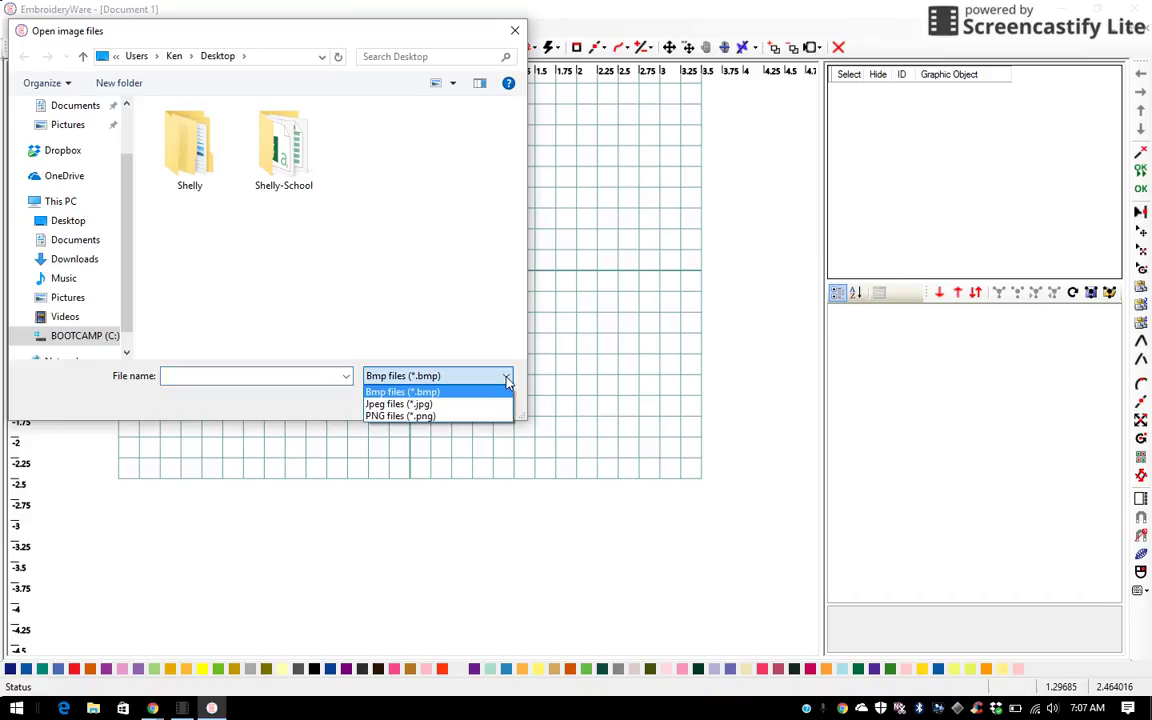
click(442, 418)
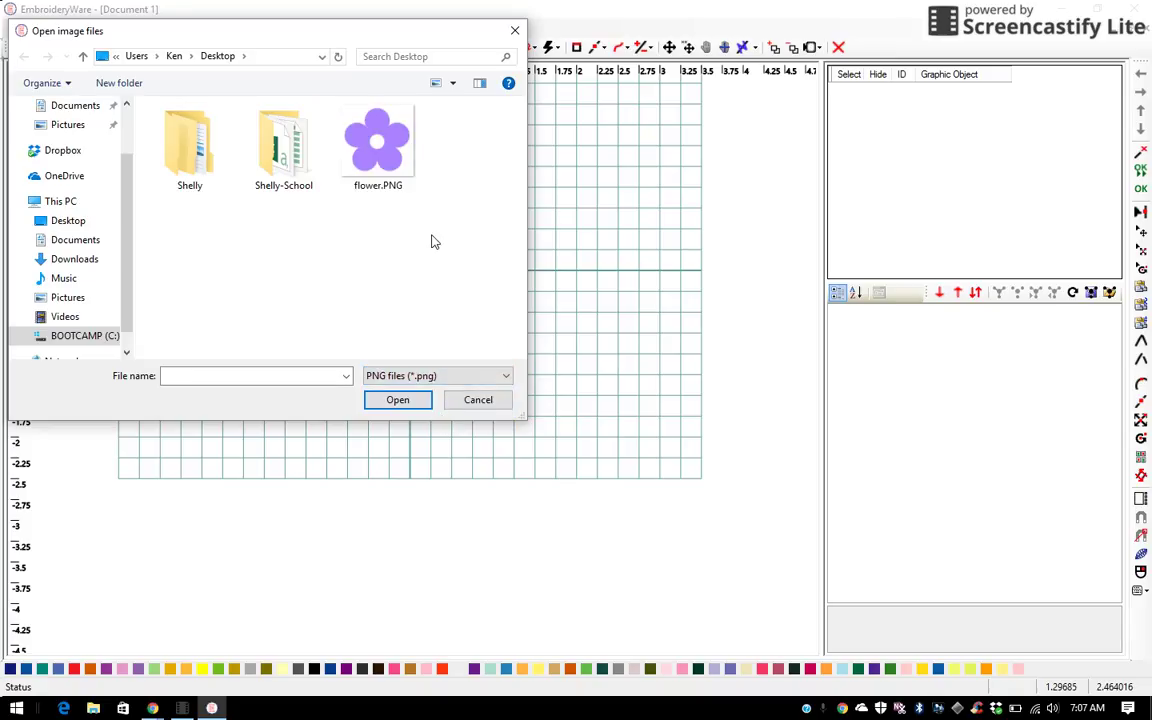
click(386, 148)
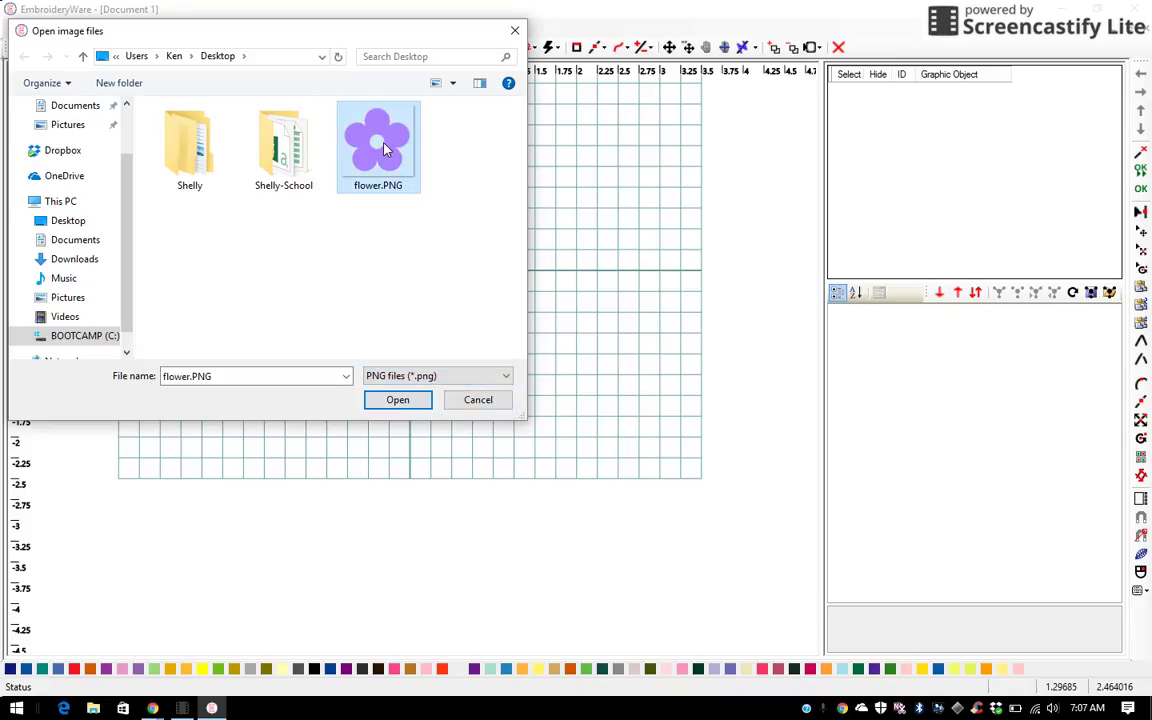
click(402, 401)
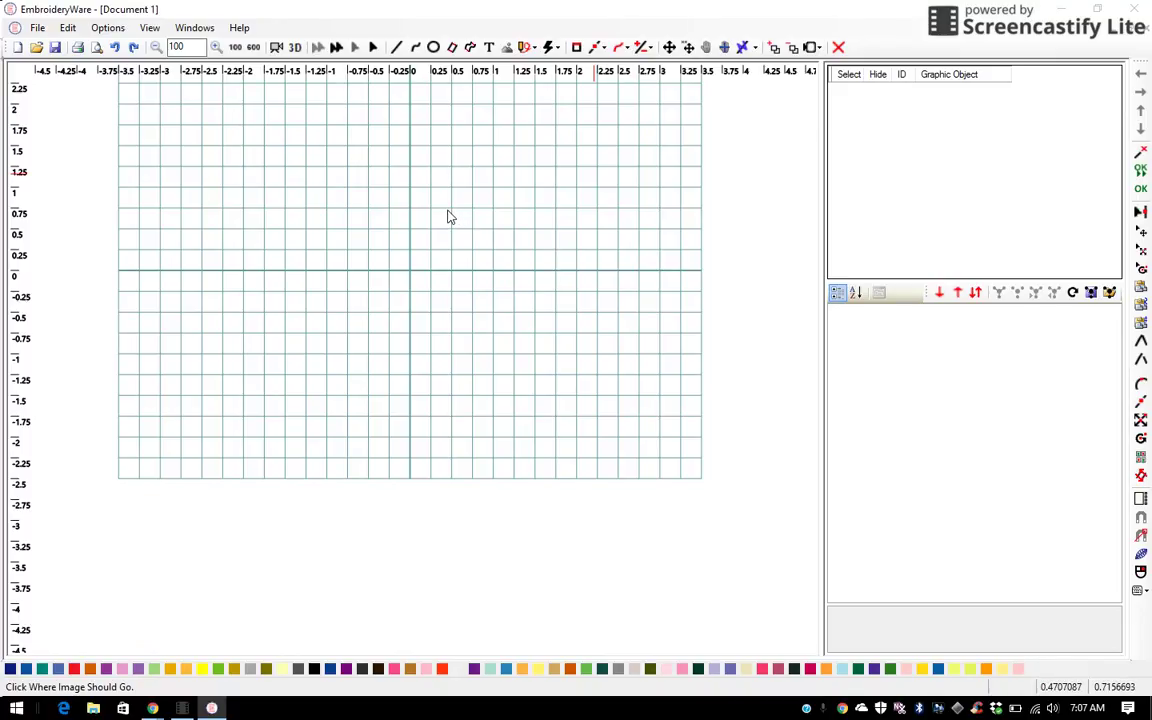
- Place the flower image on the canvas as graphic object 1 and switch to the Move tool
click(308, 151)
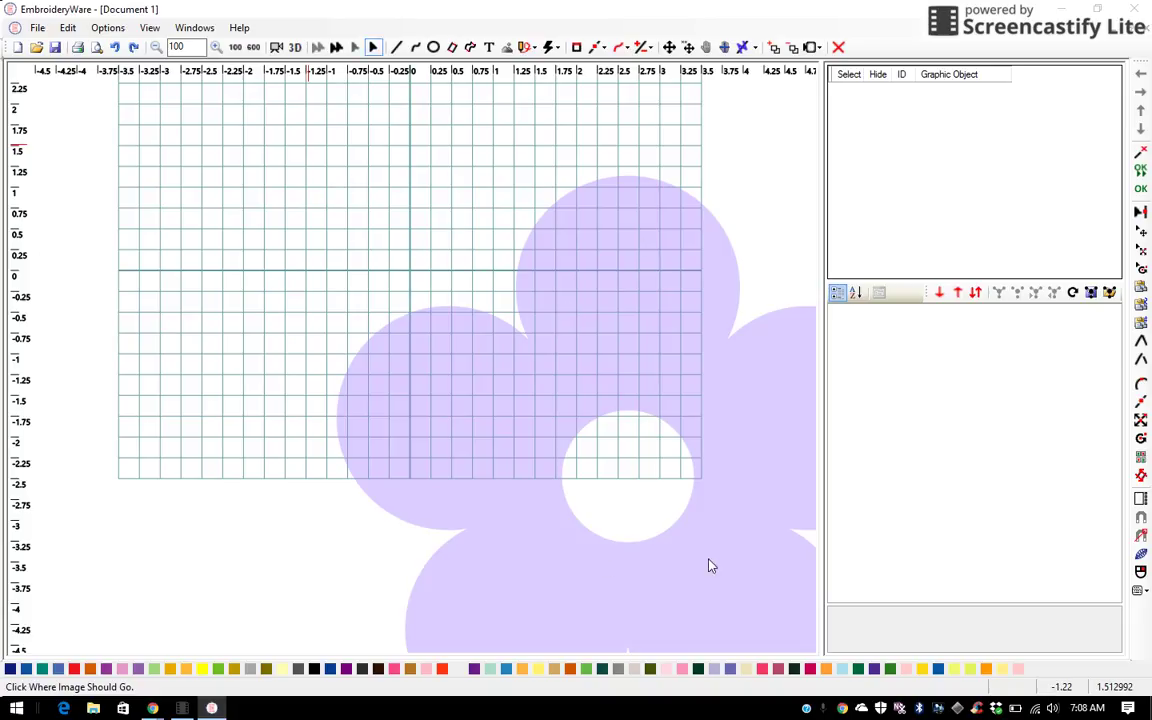
click(468, 388)
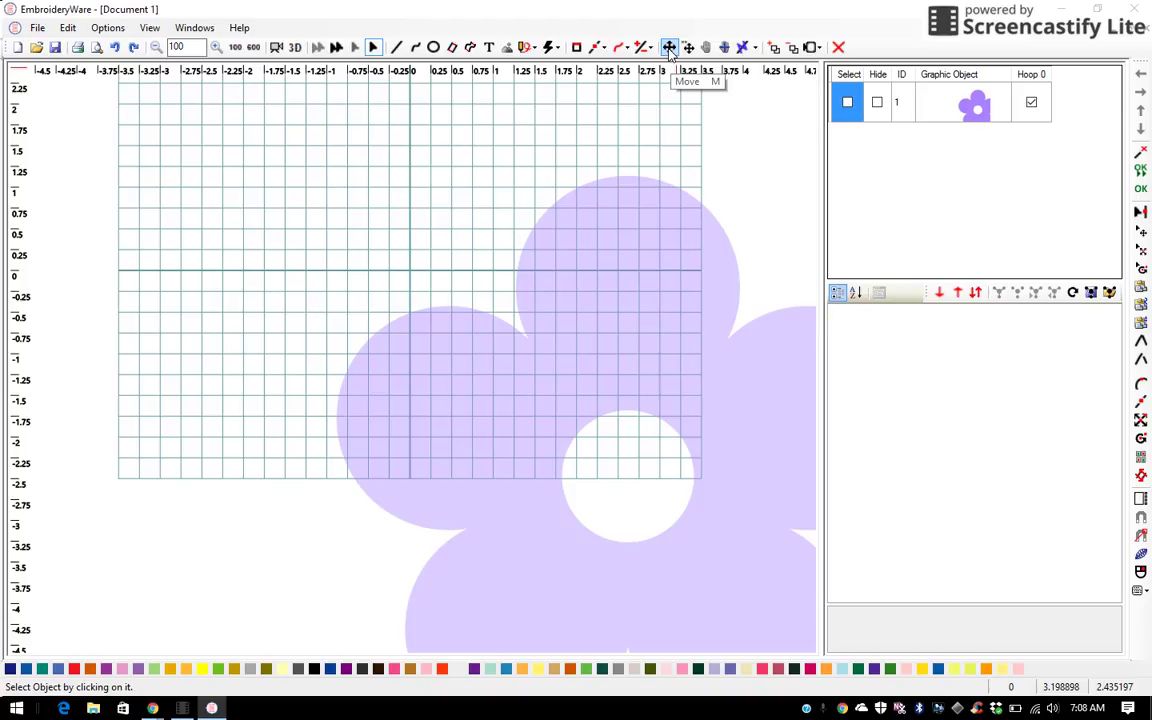
click(669, 47)
- Select the flower image, move it up and left across the hoop grid, then unselect all
click(847, 105)
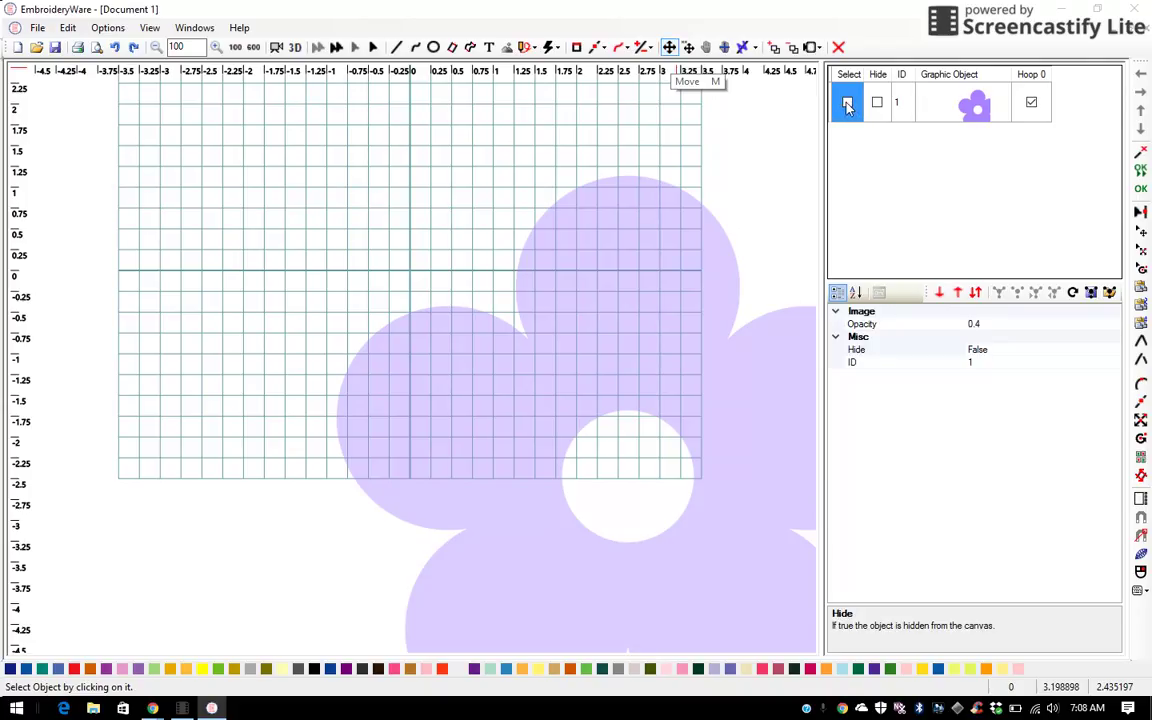
click(847, 105)
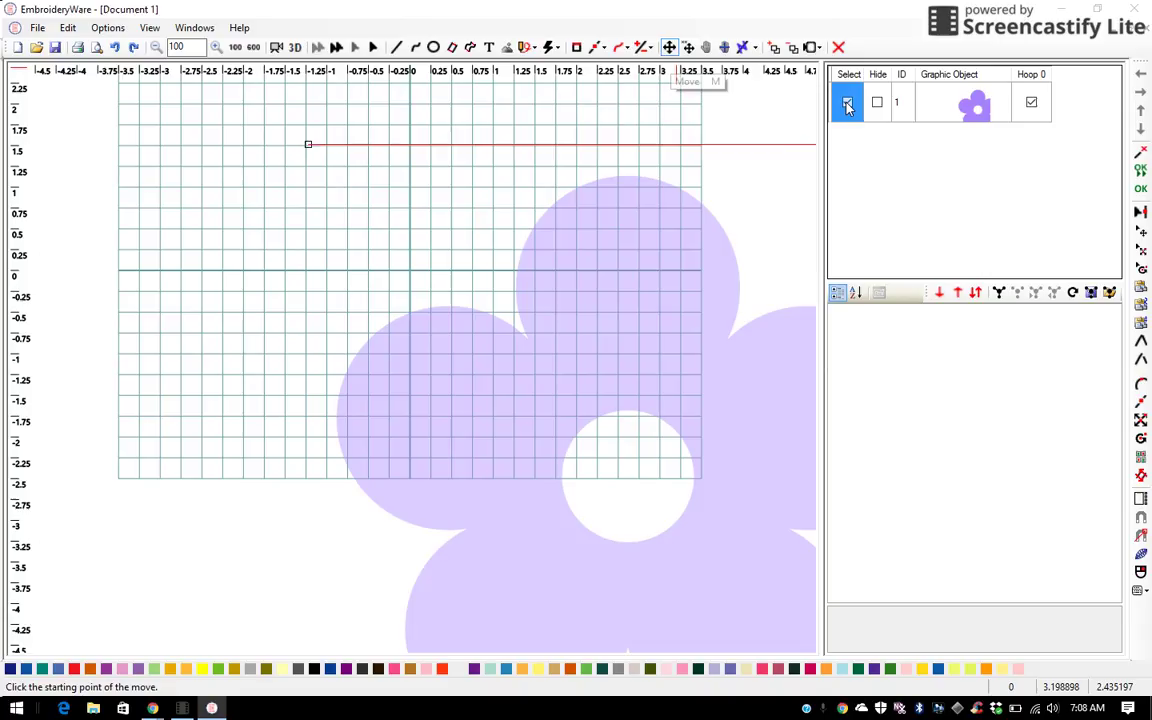
click(847, 105)
click(847, 105)
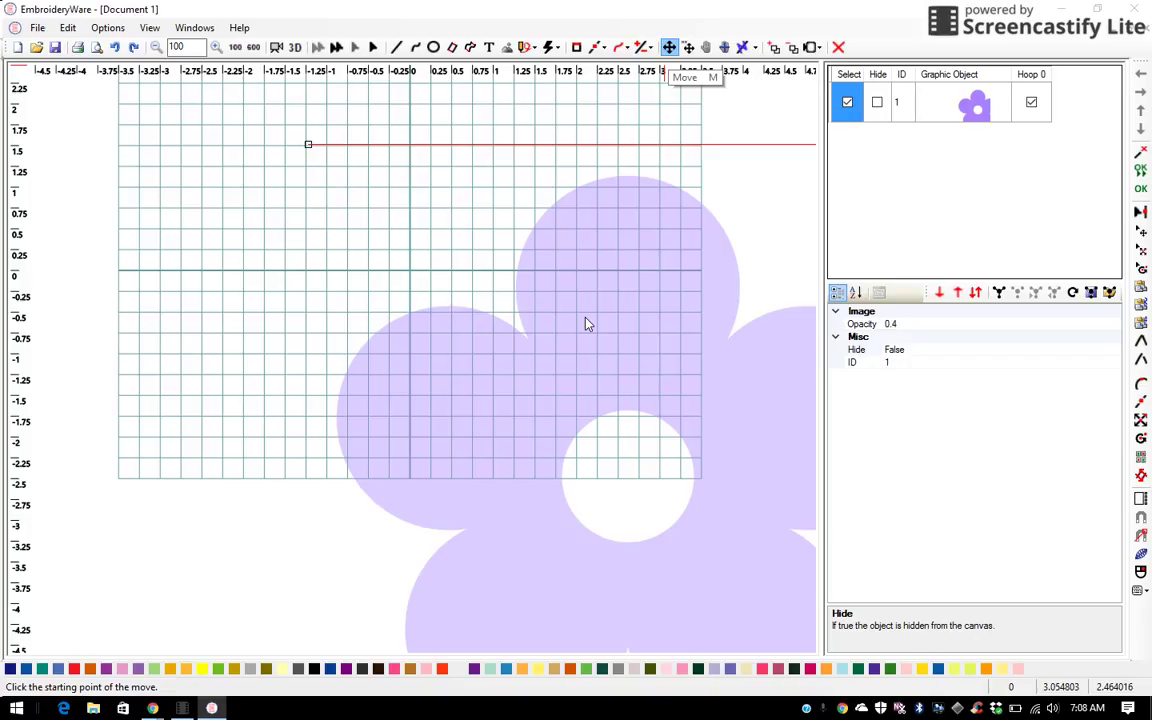
click(588, 323)
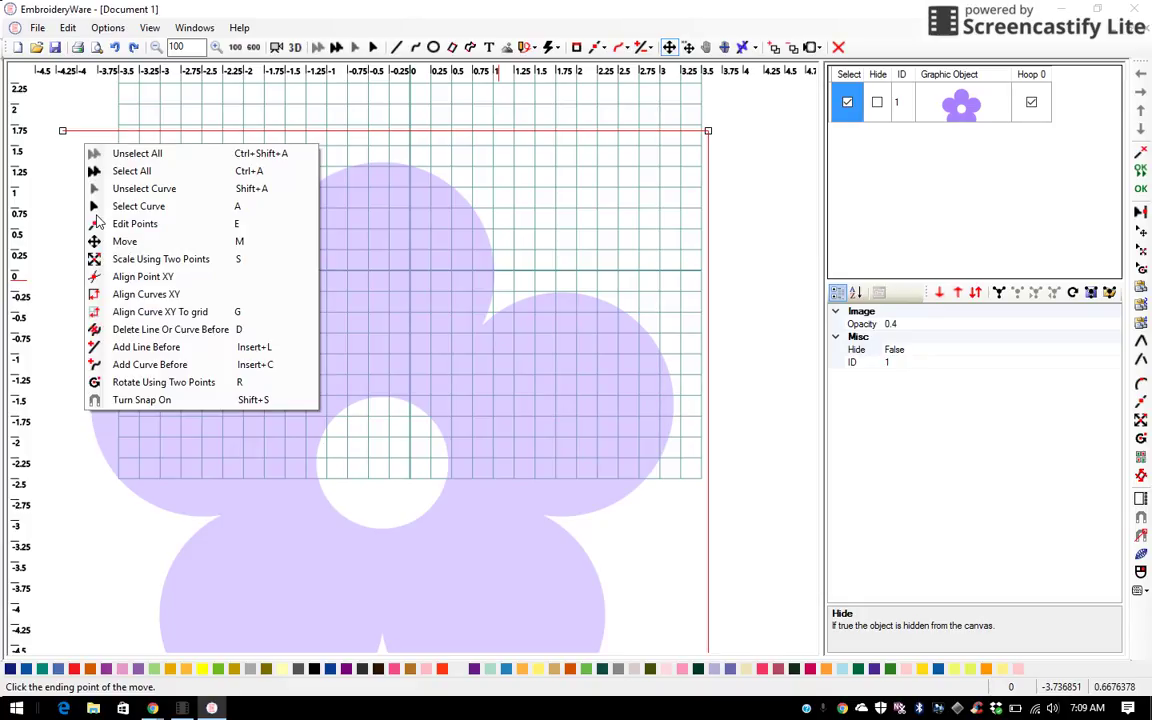
click(158, 153)
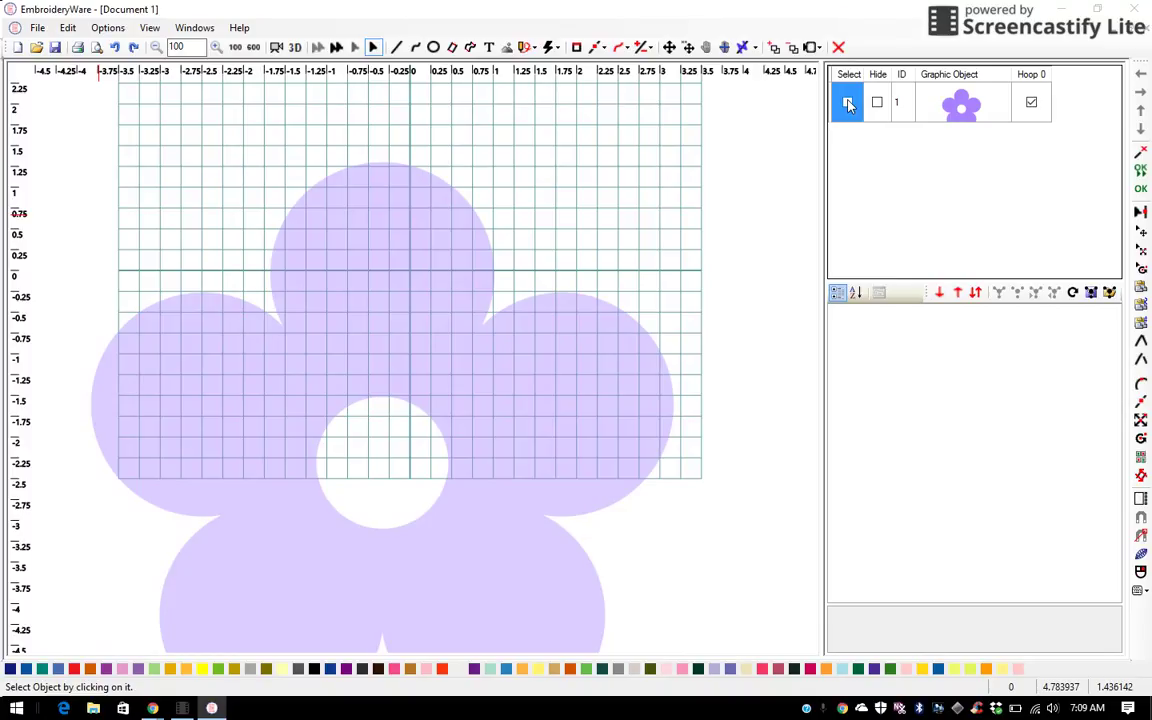
- Shrink the flower with Scale Using Two Points, anchored at its top-left corner, then unselect all
click(848, 104)
click(848, 104)
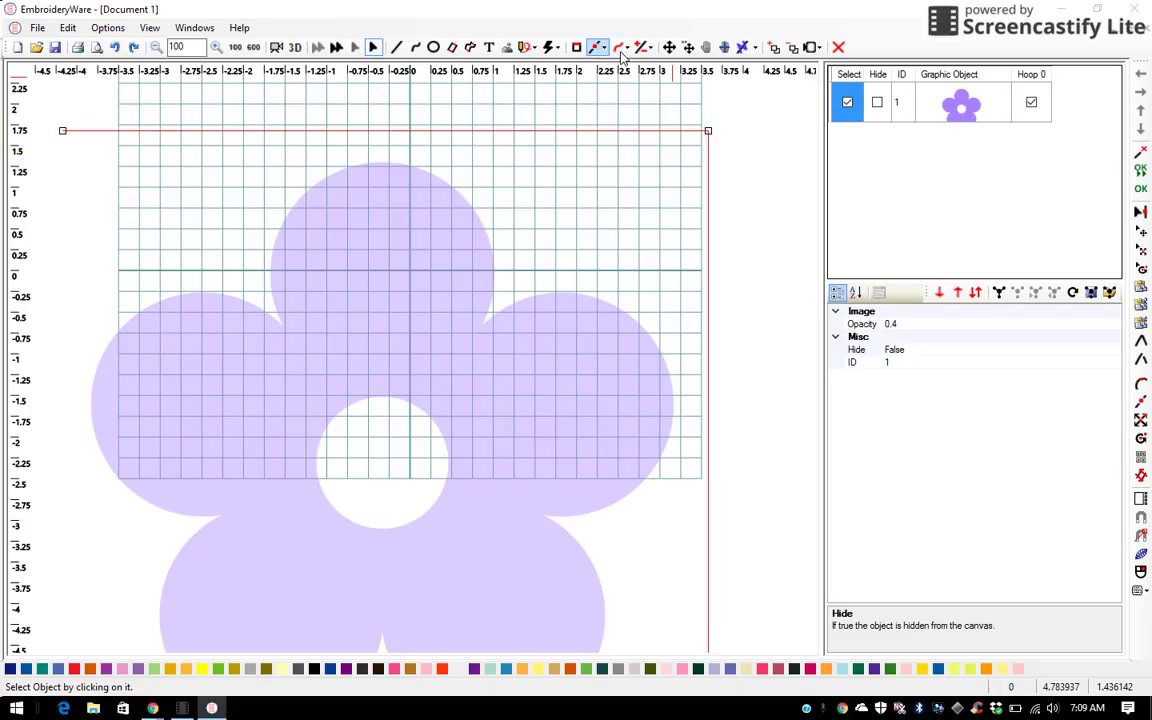
click(620, 55)
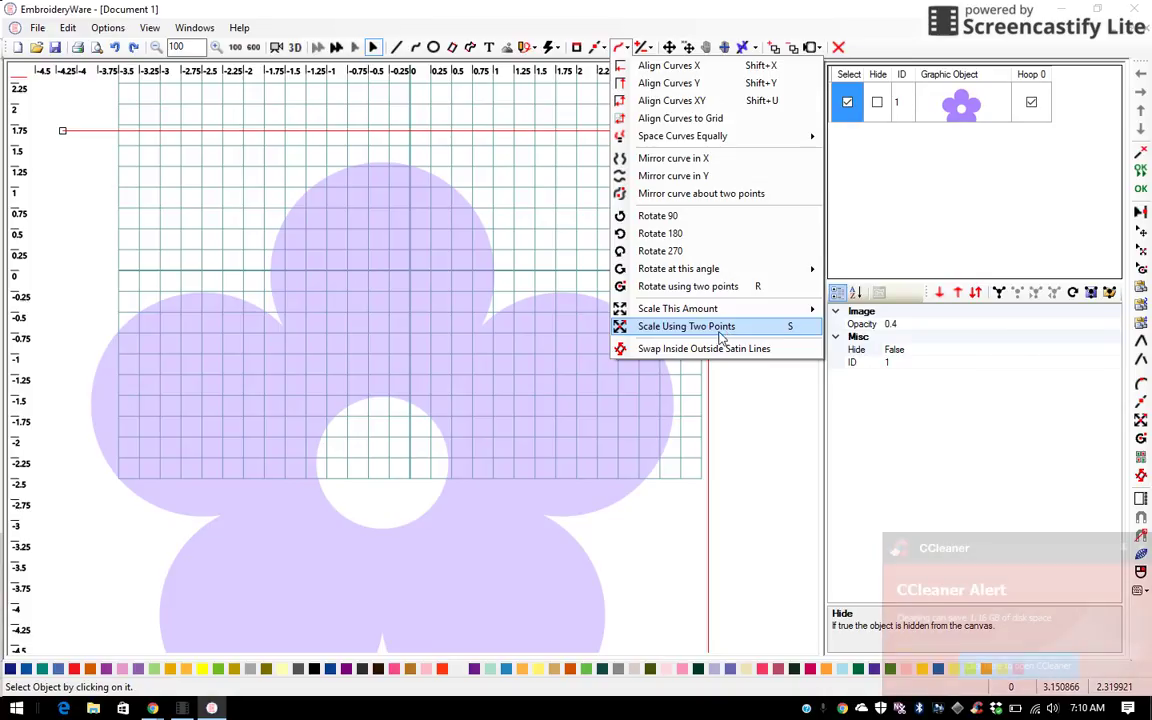
click(727, 334)
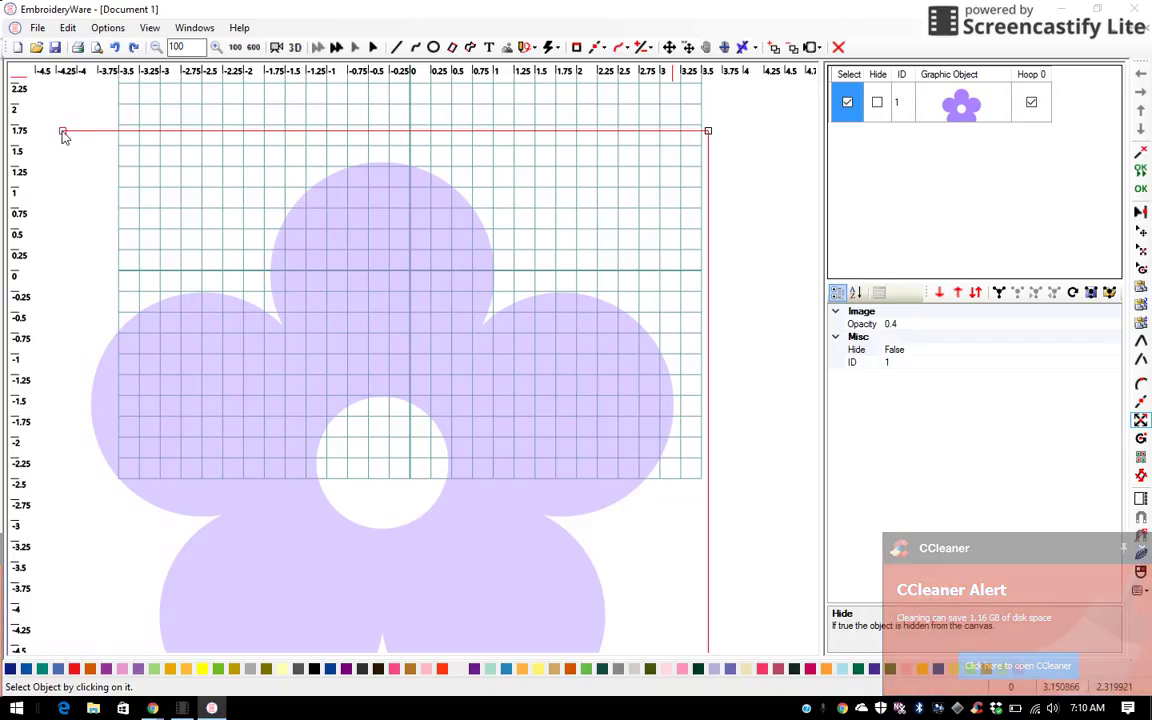
click(62, 133)
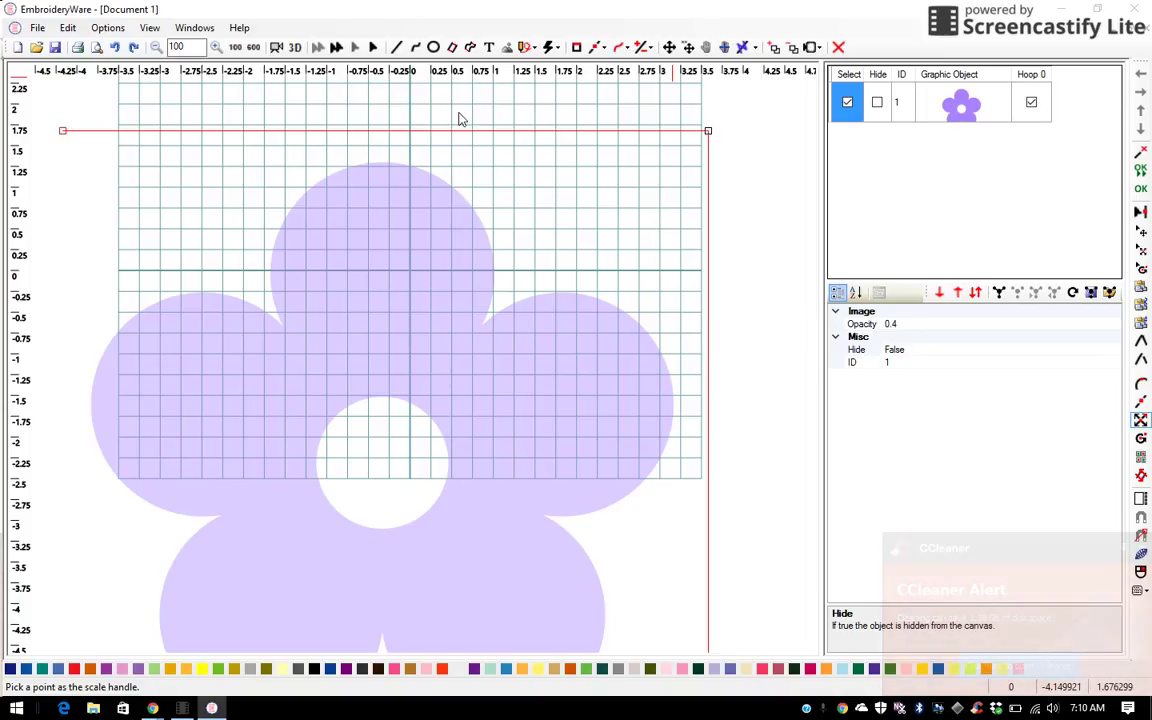
click(707, 137)
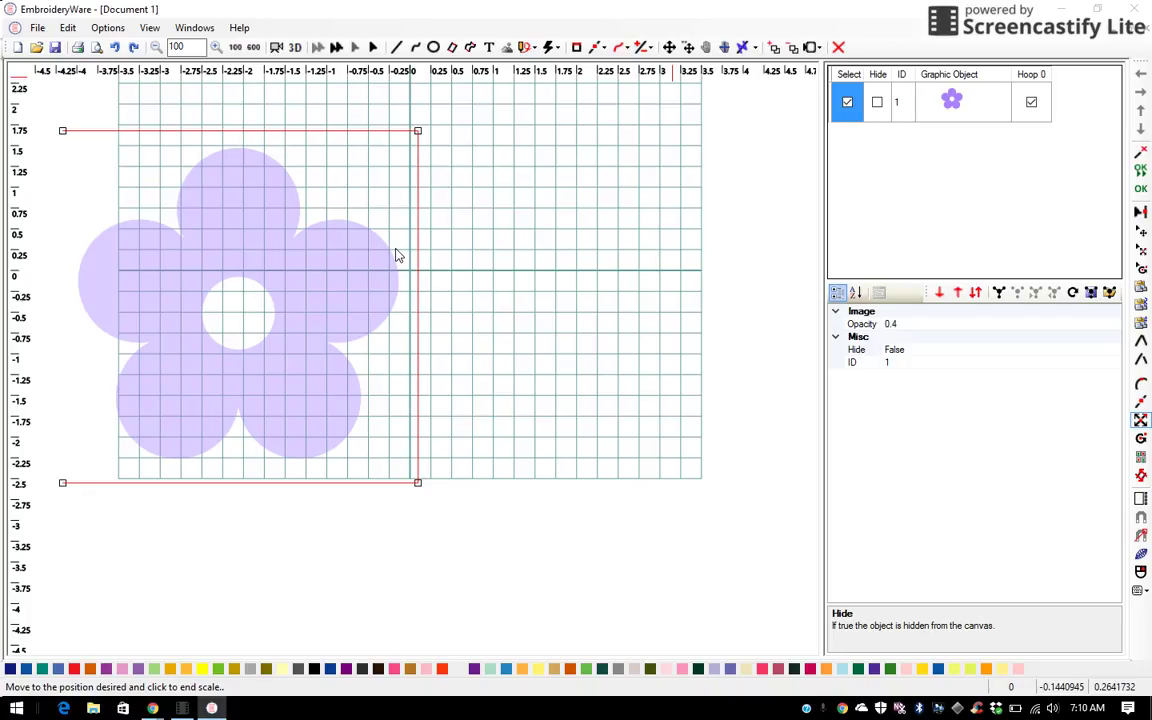
right_click(395, 255)
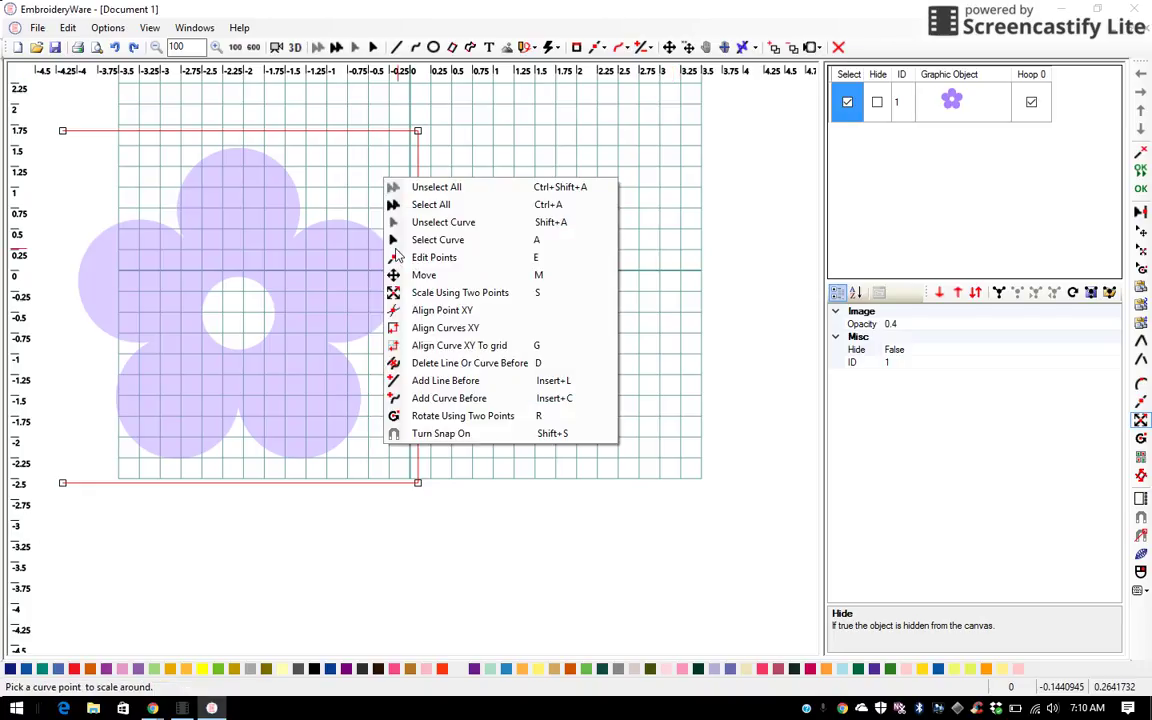
click(418, 188)
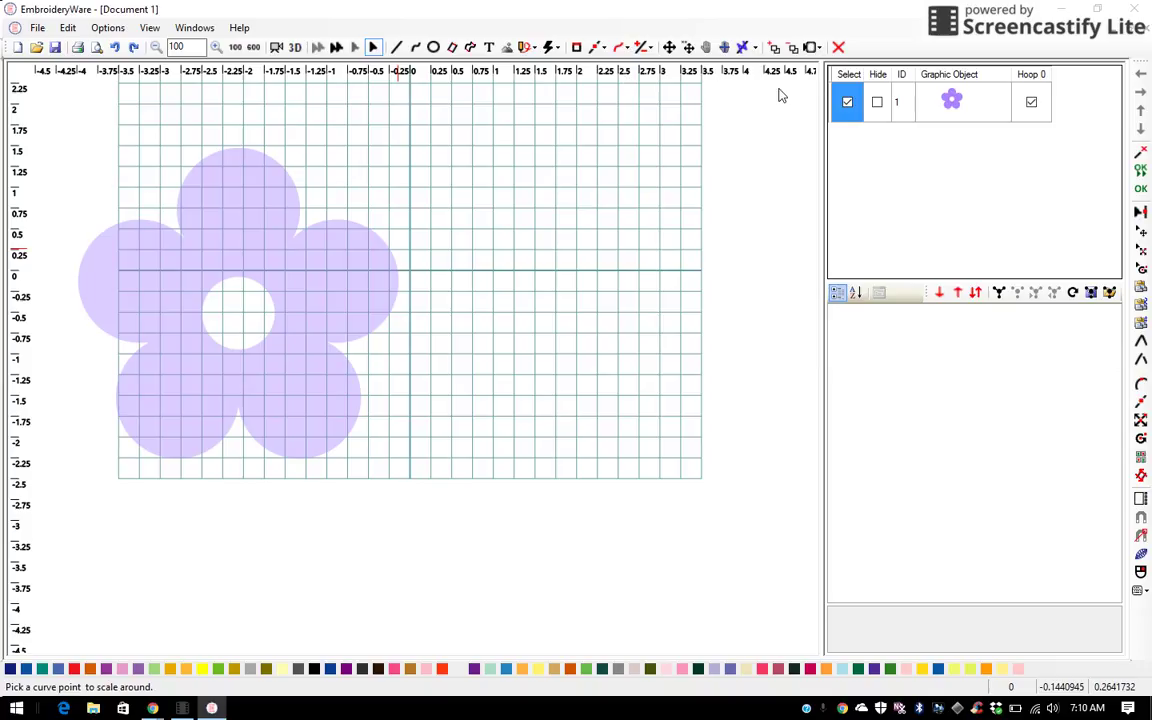
- Select the scaled flower, drag it with the Move tool to the grid centre, then unselect all
click(847, 103)
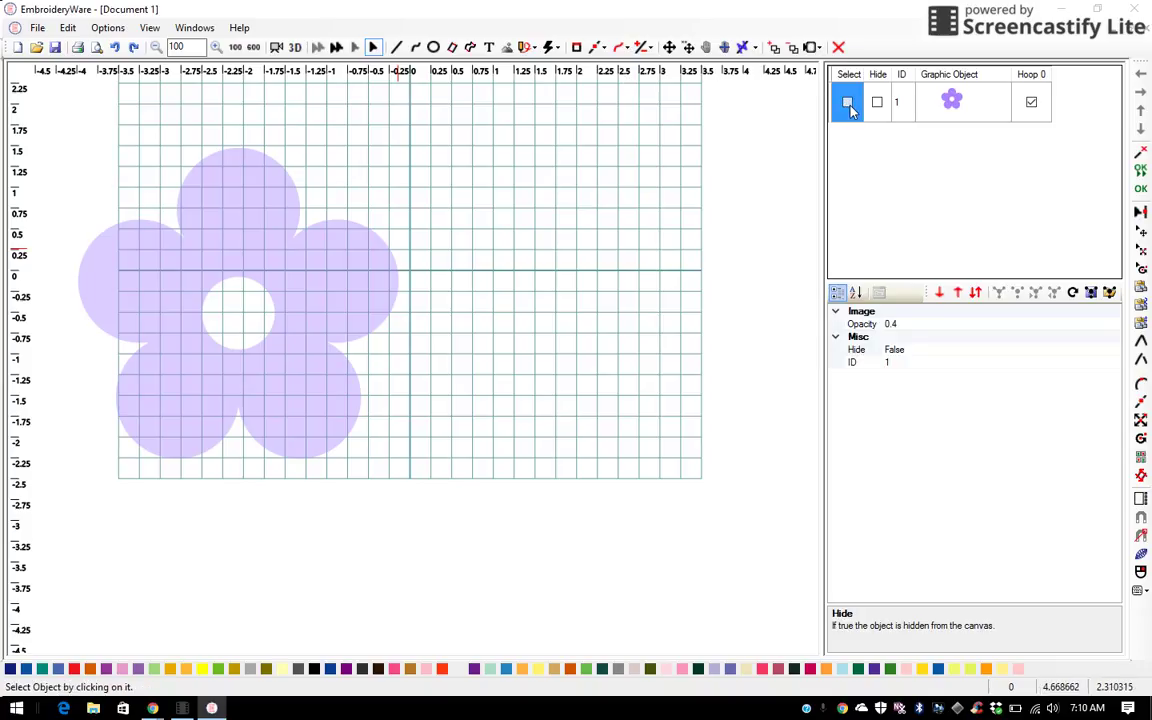
click(847, 104)
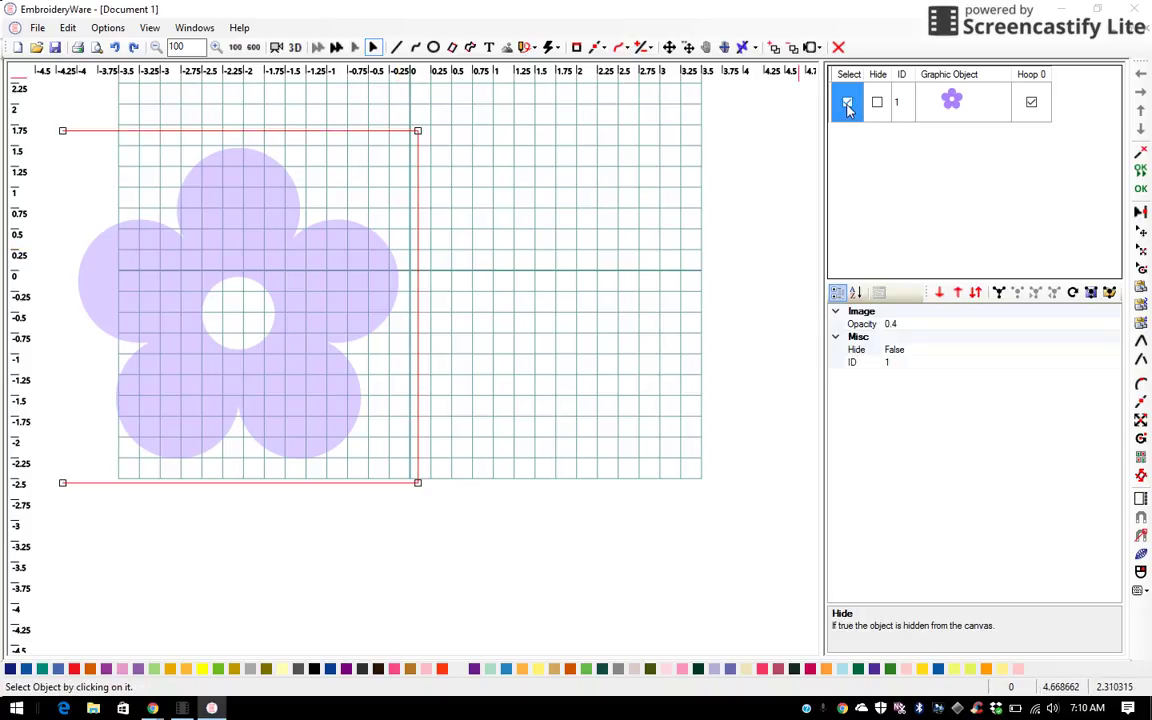
click(669, 47)
drag(252, 224, 419, 172)
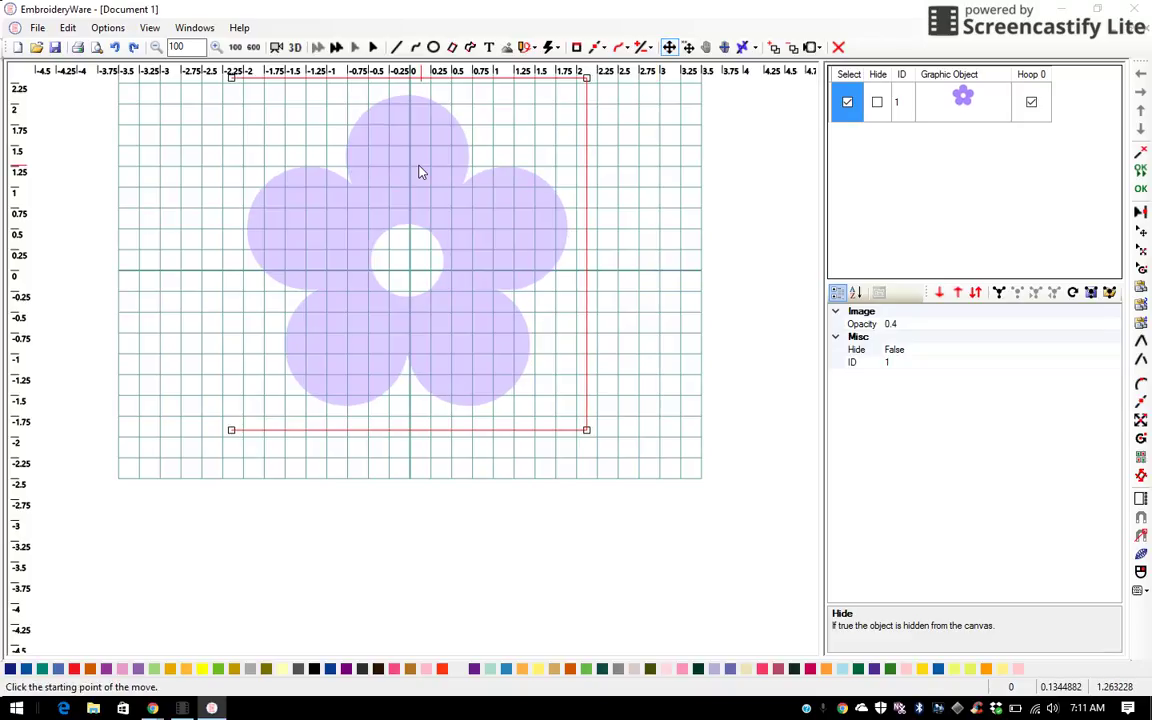
right_click(421, 172)
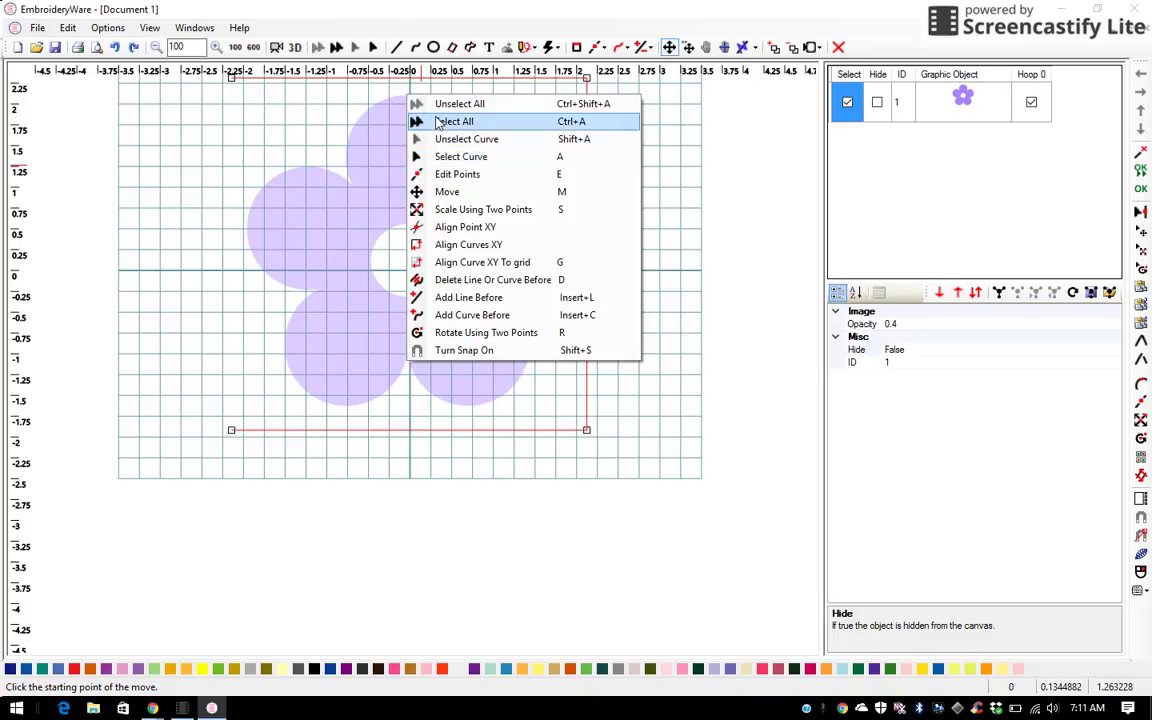
click(414, 105)
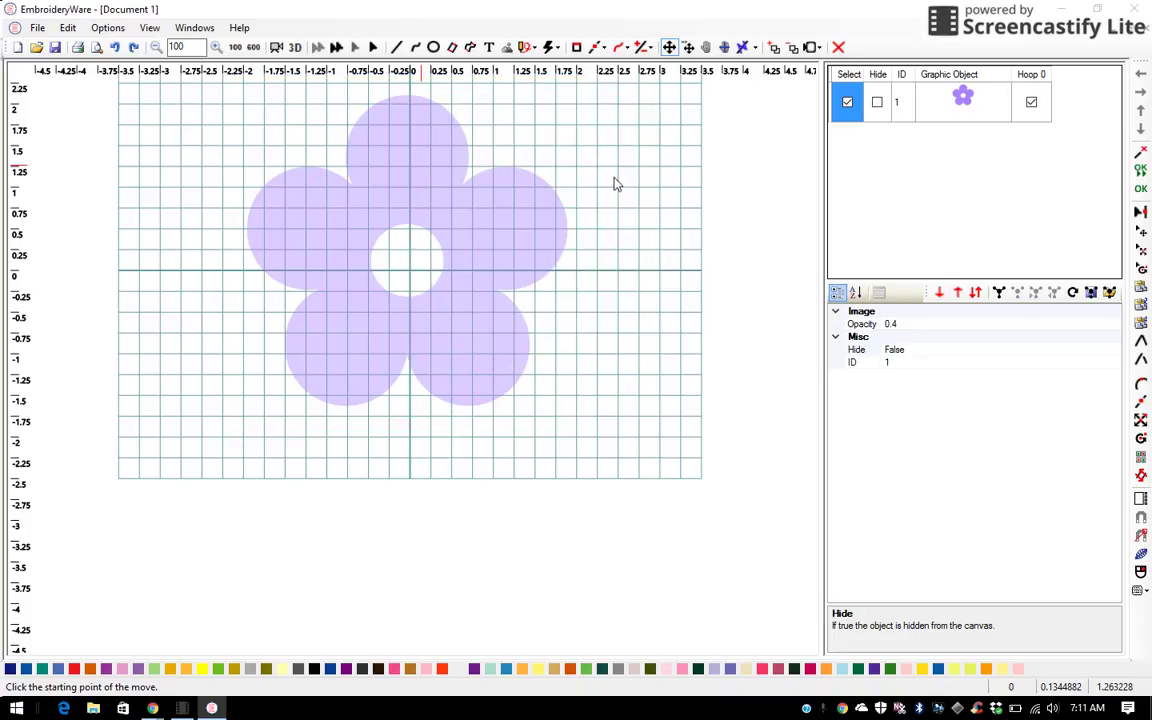